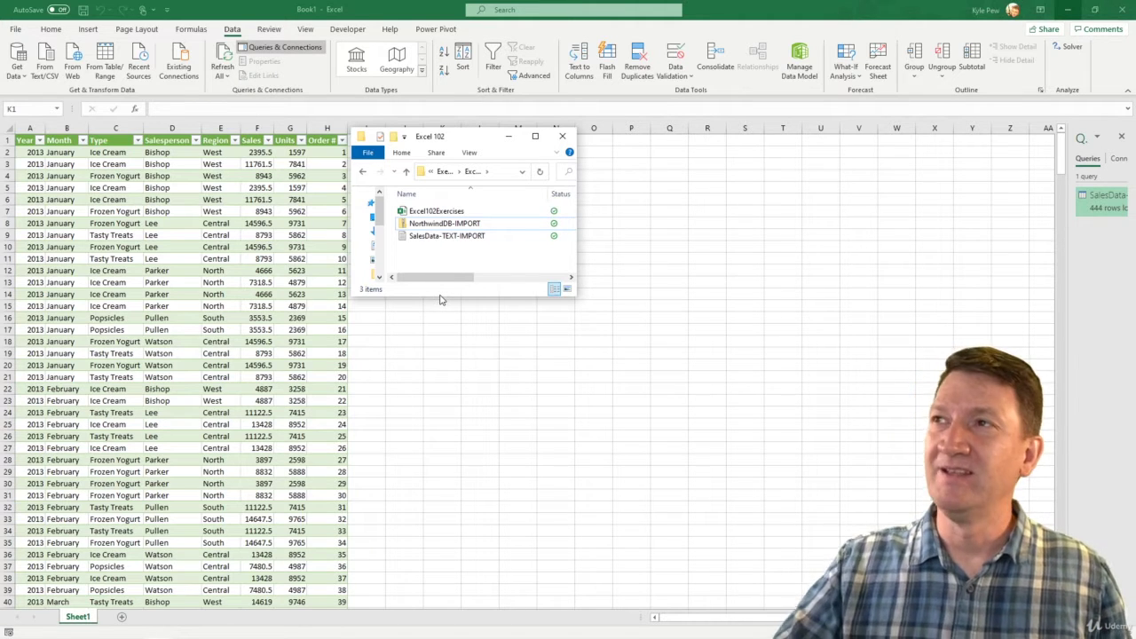
Extract the NorthwindDB-IMPORT zip archive into its default folder within Excel 102 and clear the extracted-files window out of the way
drag(452, 143, 353, 147)
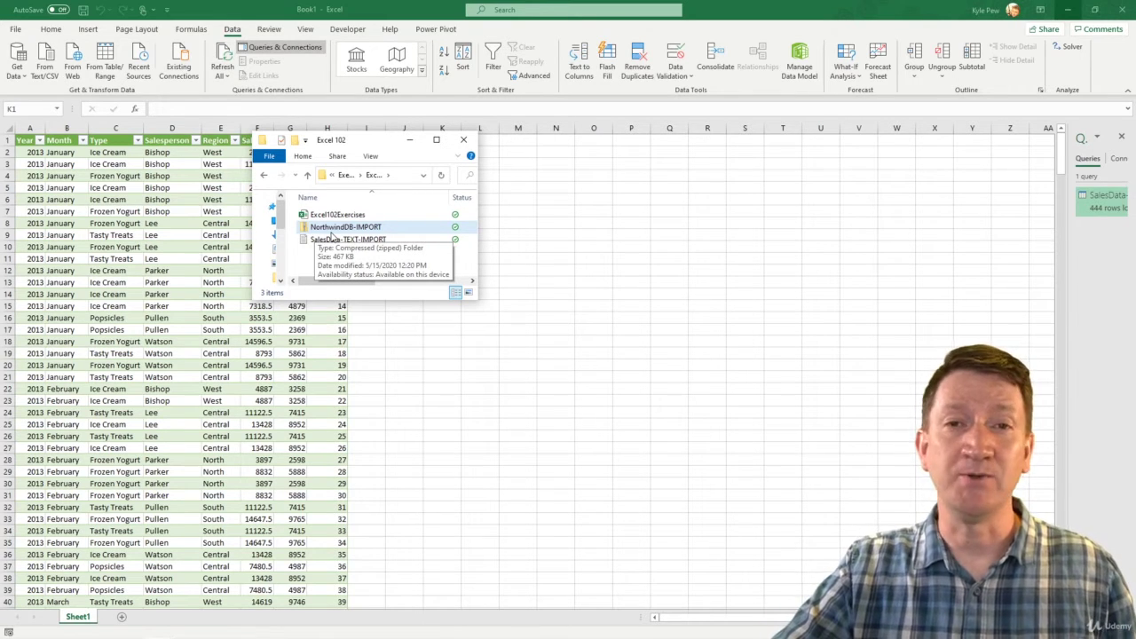
right_click(325, 232)
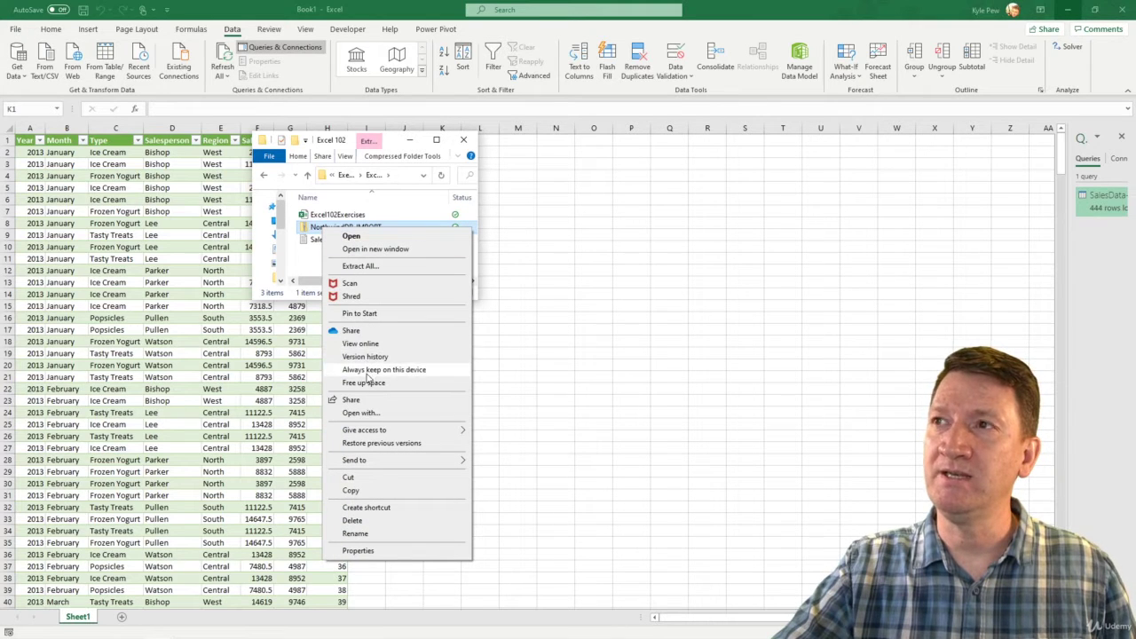
click(358, 266)
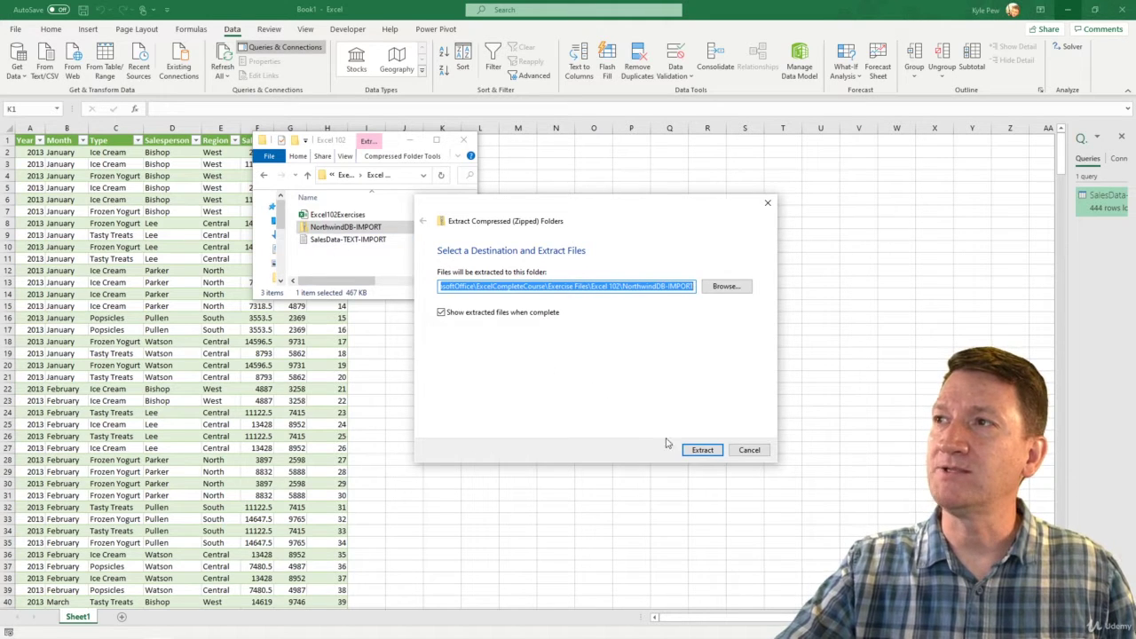
click(703, 451)
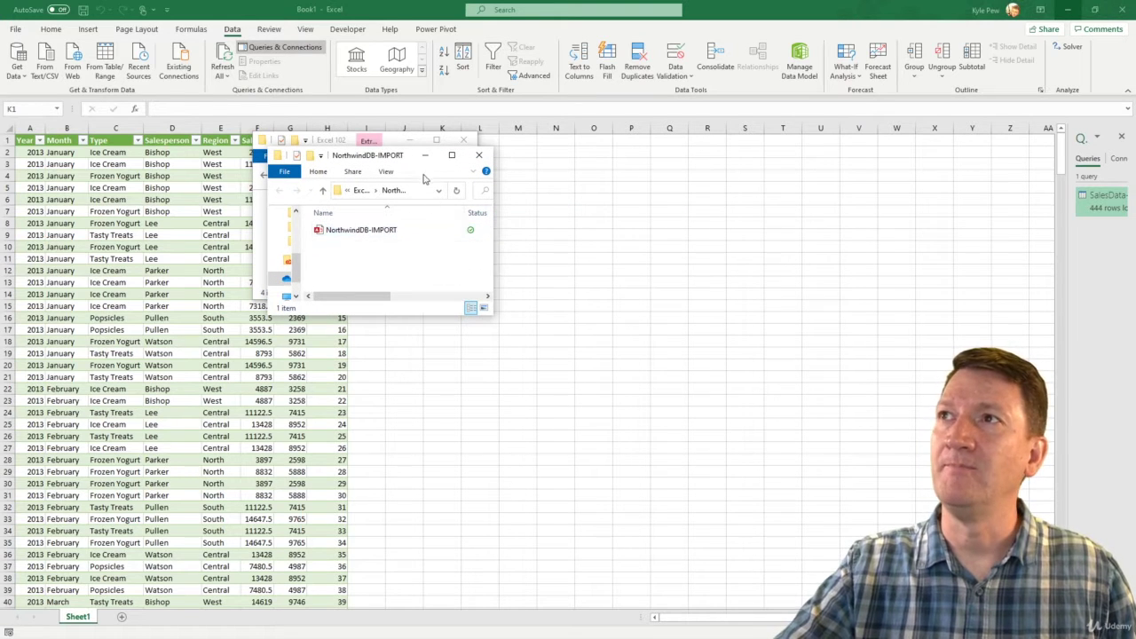
drag(352, 159, 0, 264)
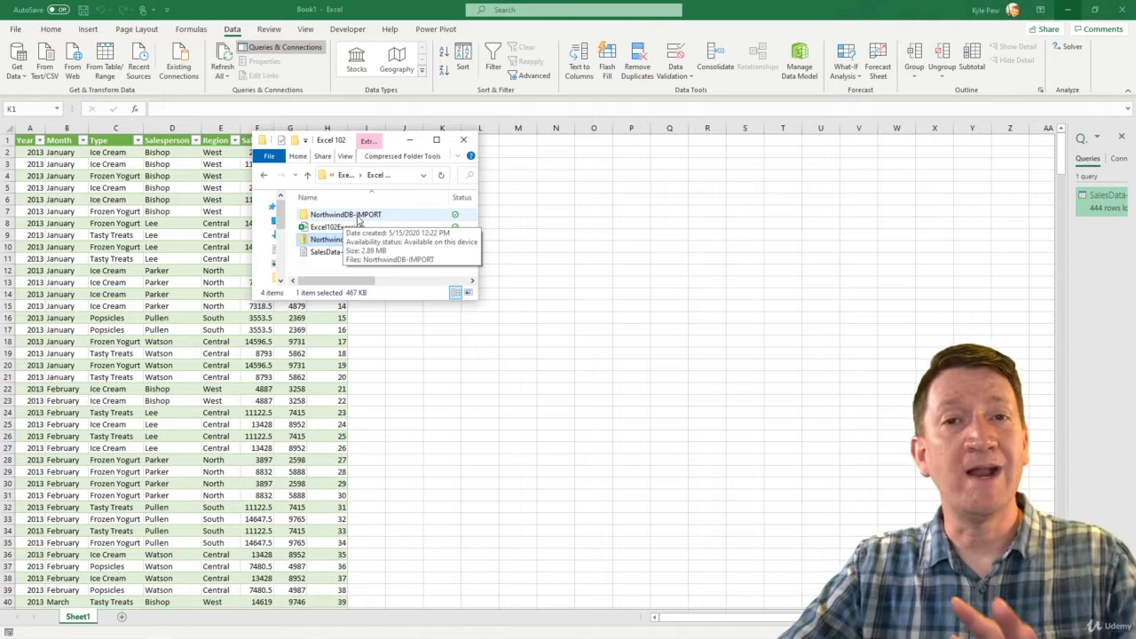
Open the extracted NorthwindDB-IMPORT database in Access, enable its content and dismiss the welcome screen
double_click(358, 220)
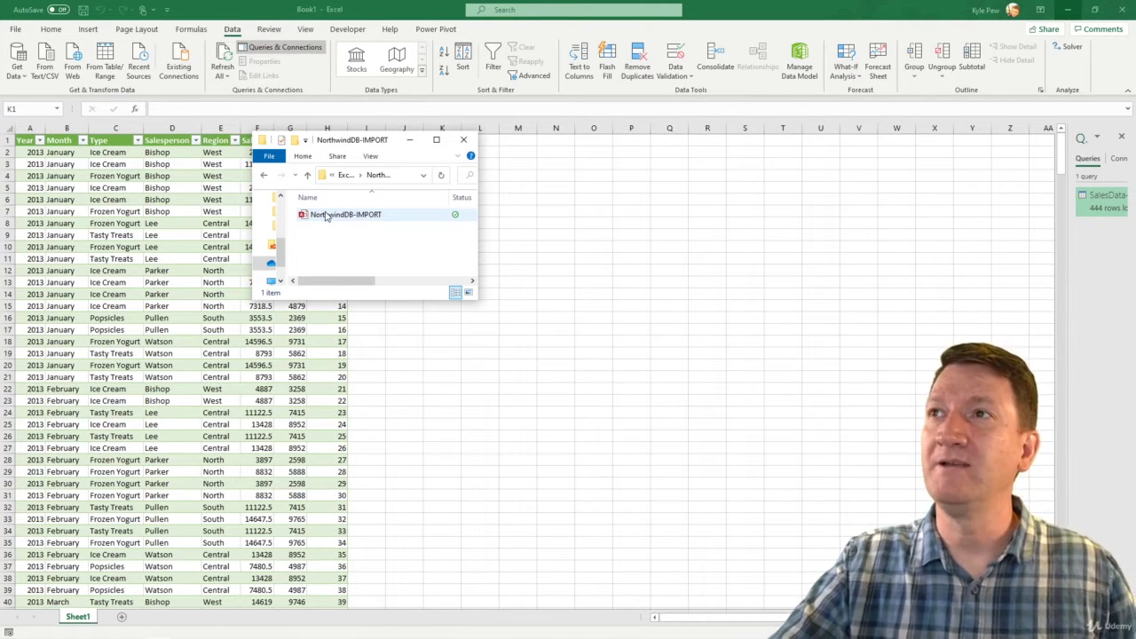
double_click(326, 217)
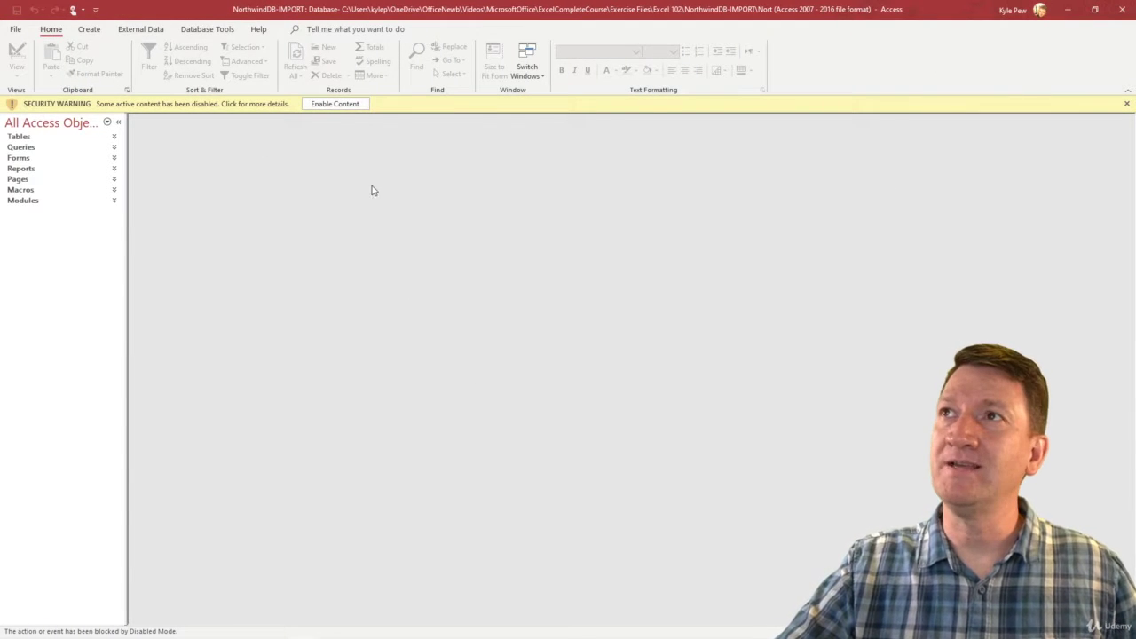
click(332, 105)
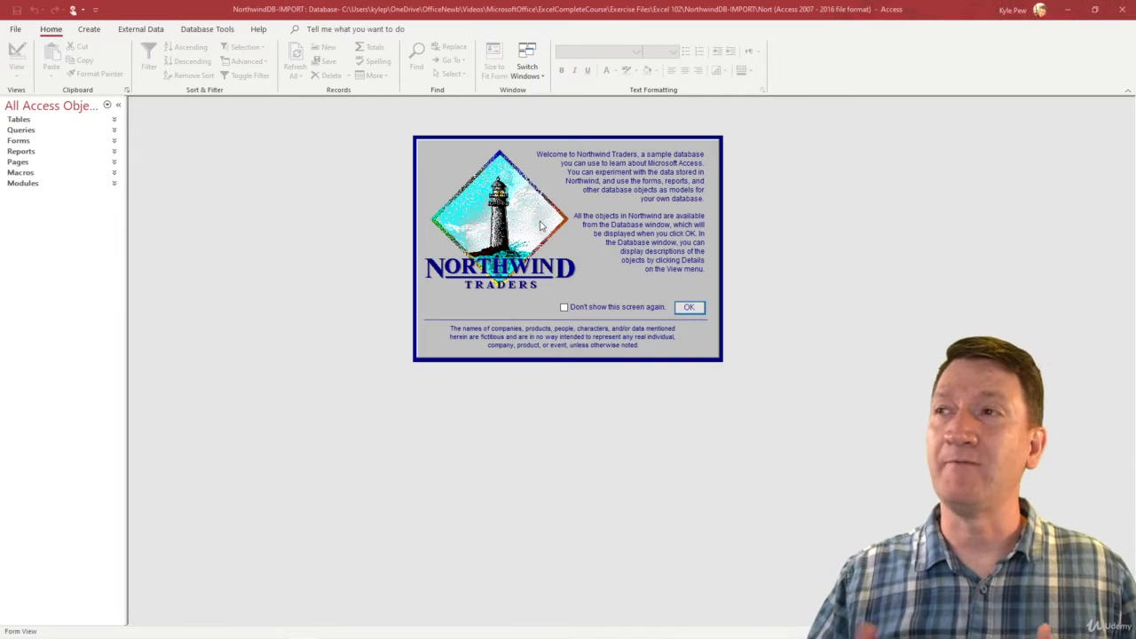
click(689, 307)
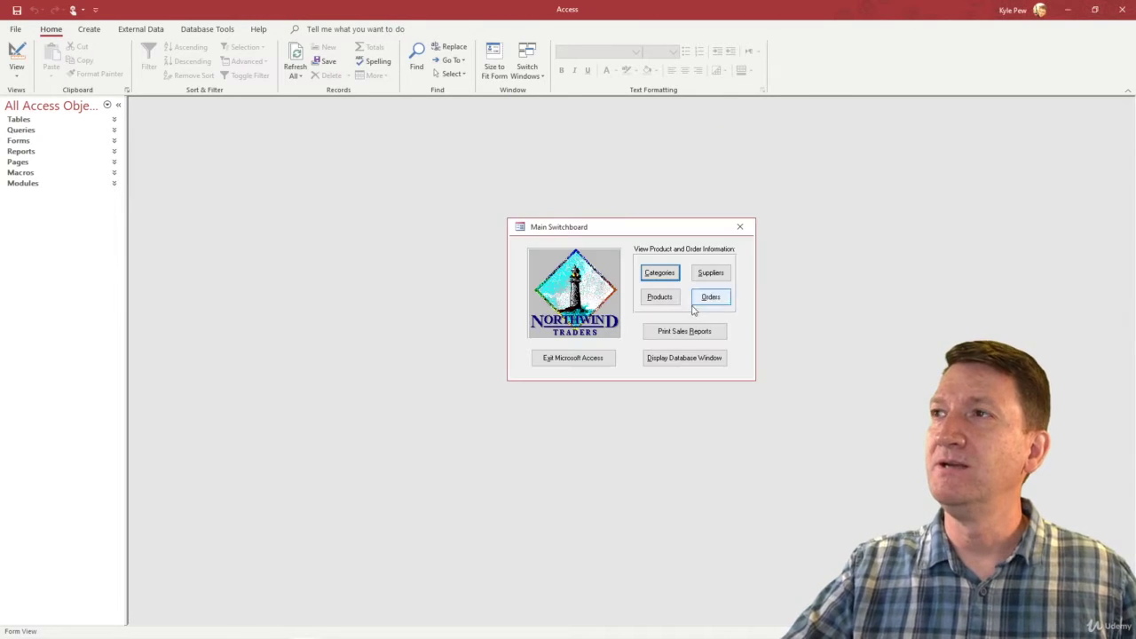
View the records of the database's Orders table at full size, then close Access and return to the Excel workbook
drag(128, 204, 149, 204)
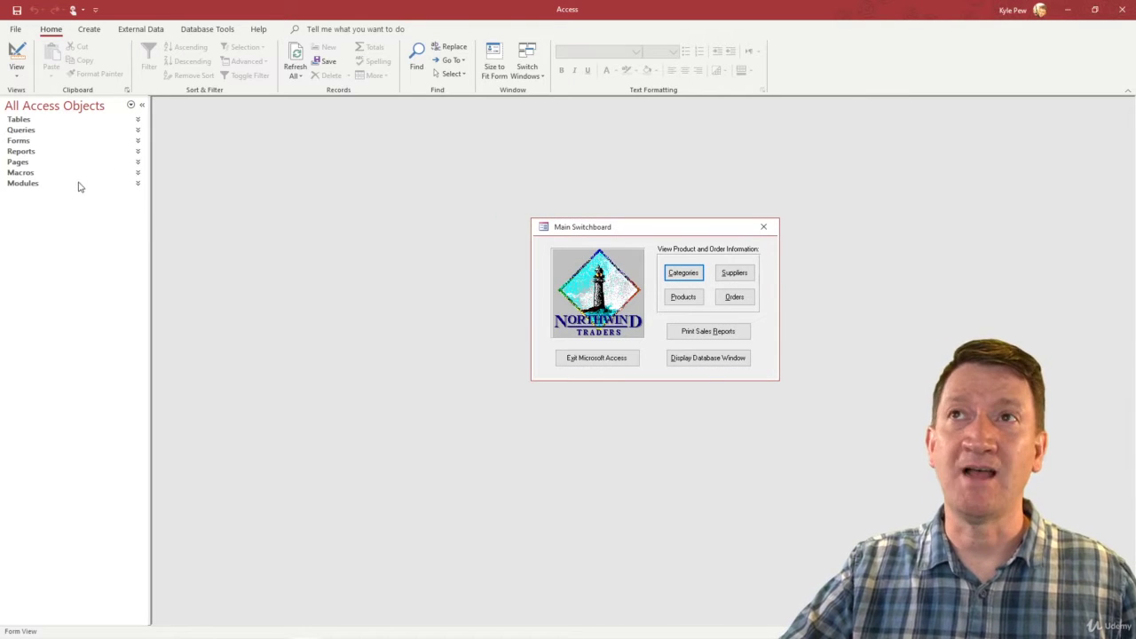
click(20, 119)
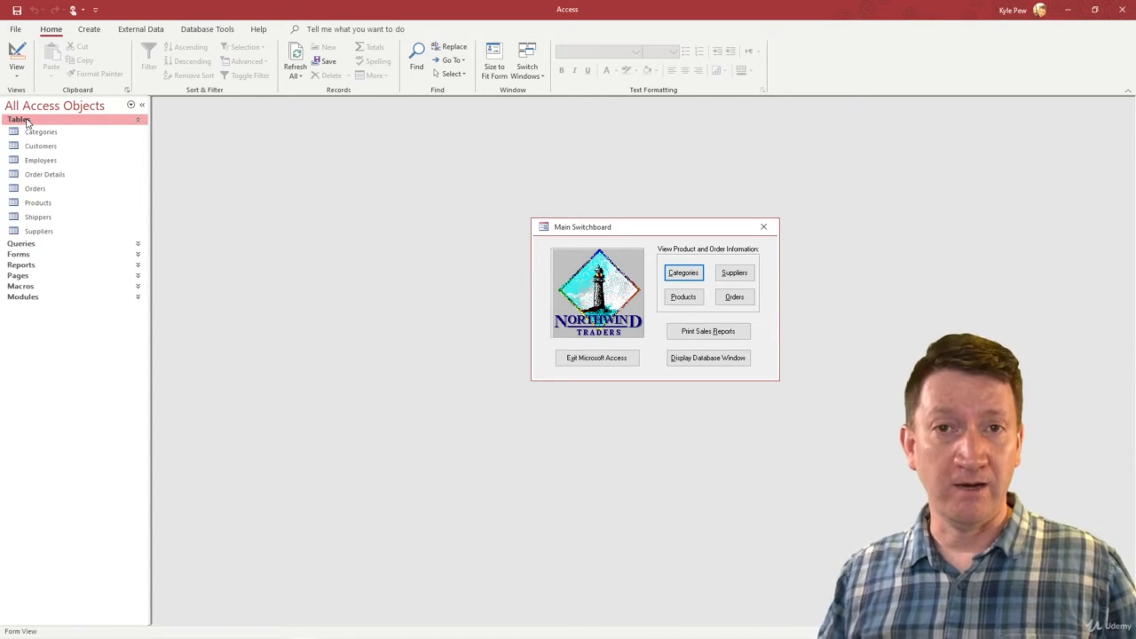
click(33, 188)
double_click(34, 188)
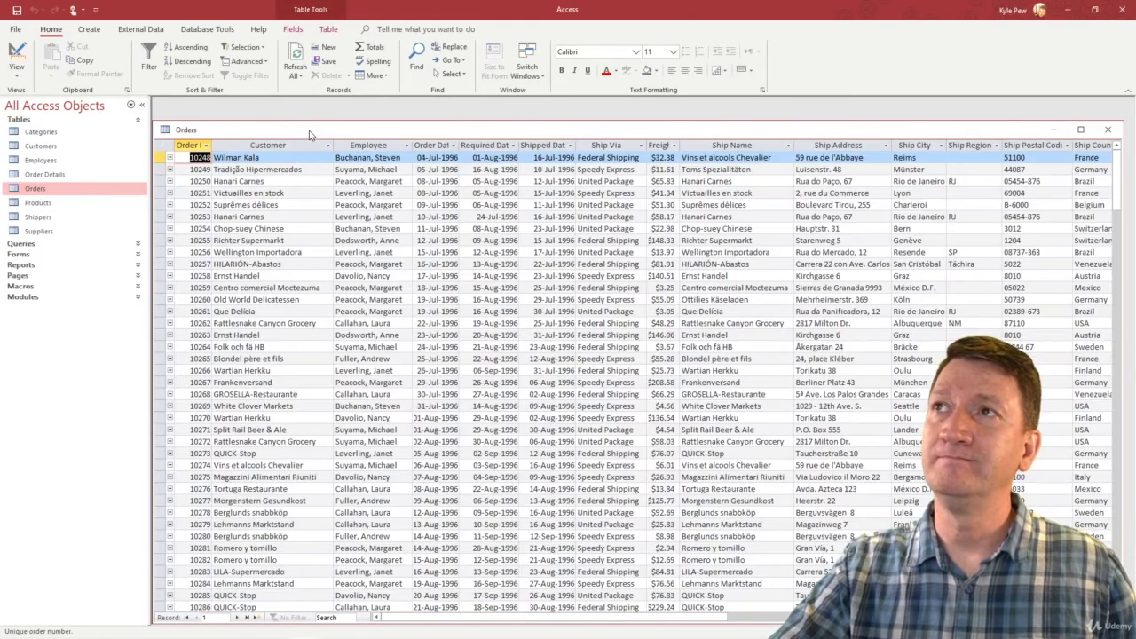
double_click(309, 131)
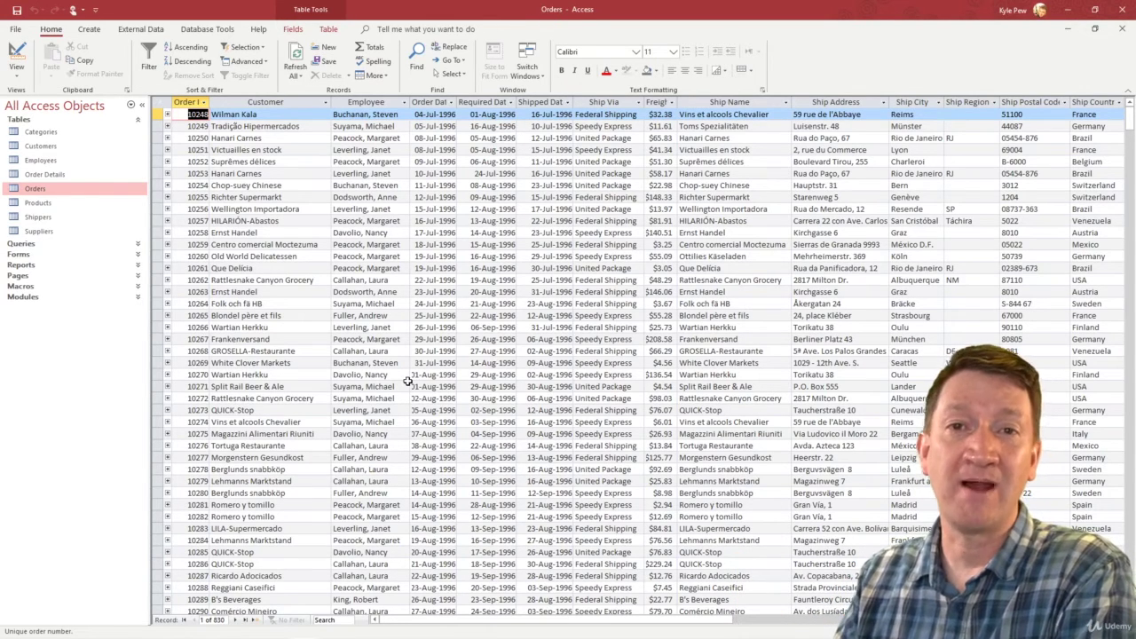
click(1126, 12)
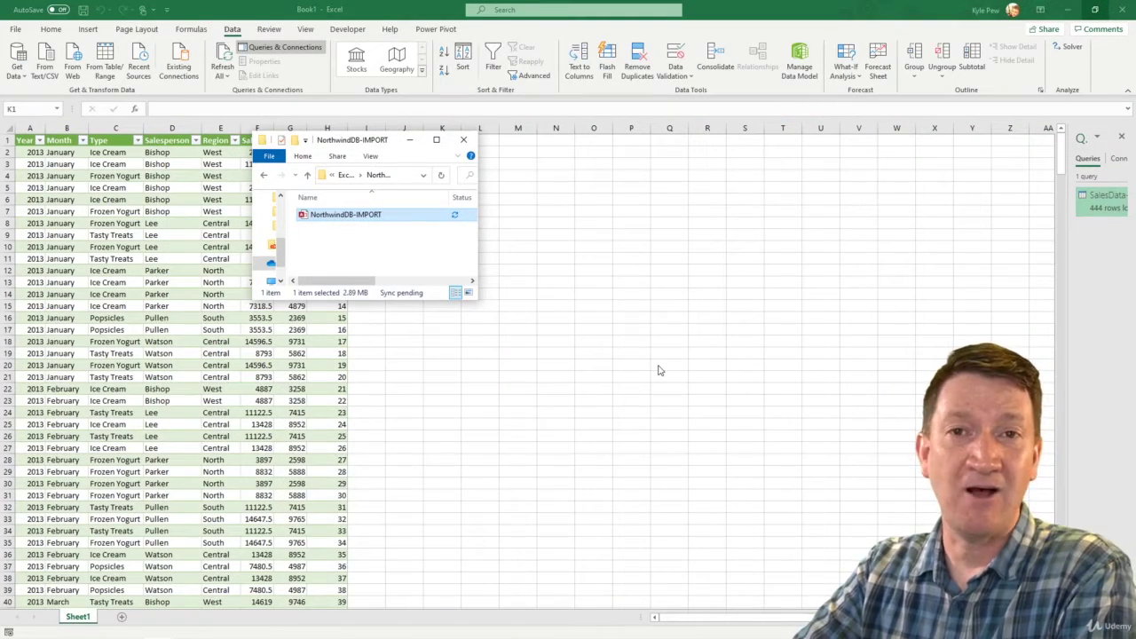
drag(387, 140, 0, 160)
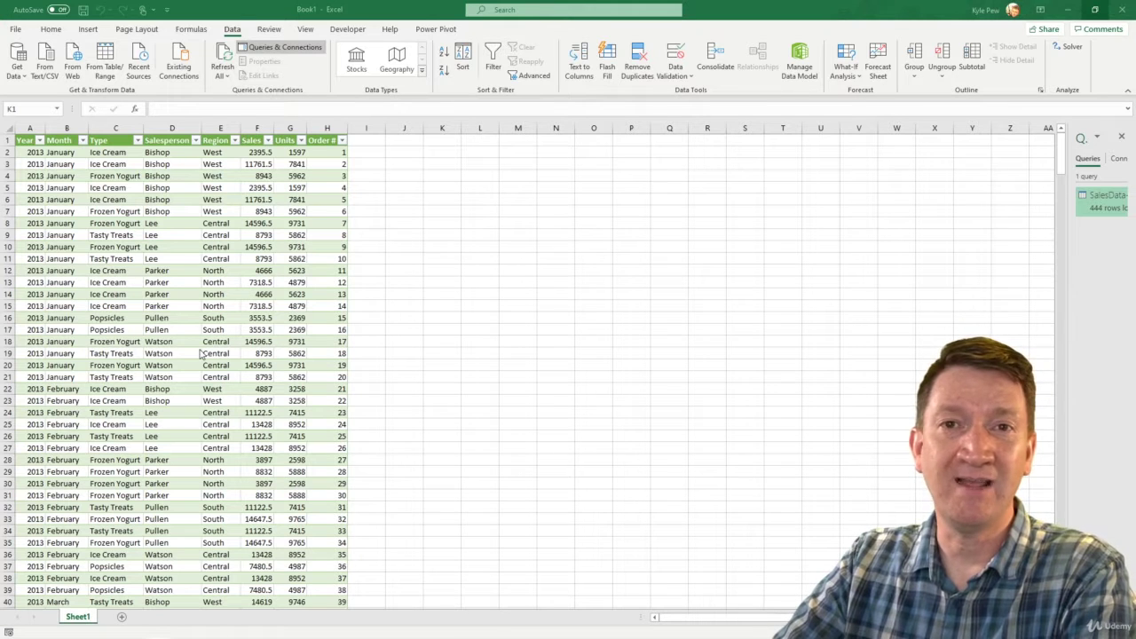
Add a new worksheet and connect to the NorthwindDB-IMPORT file as a Microsoft Access database data source
click(123, 619)
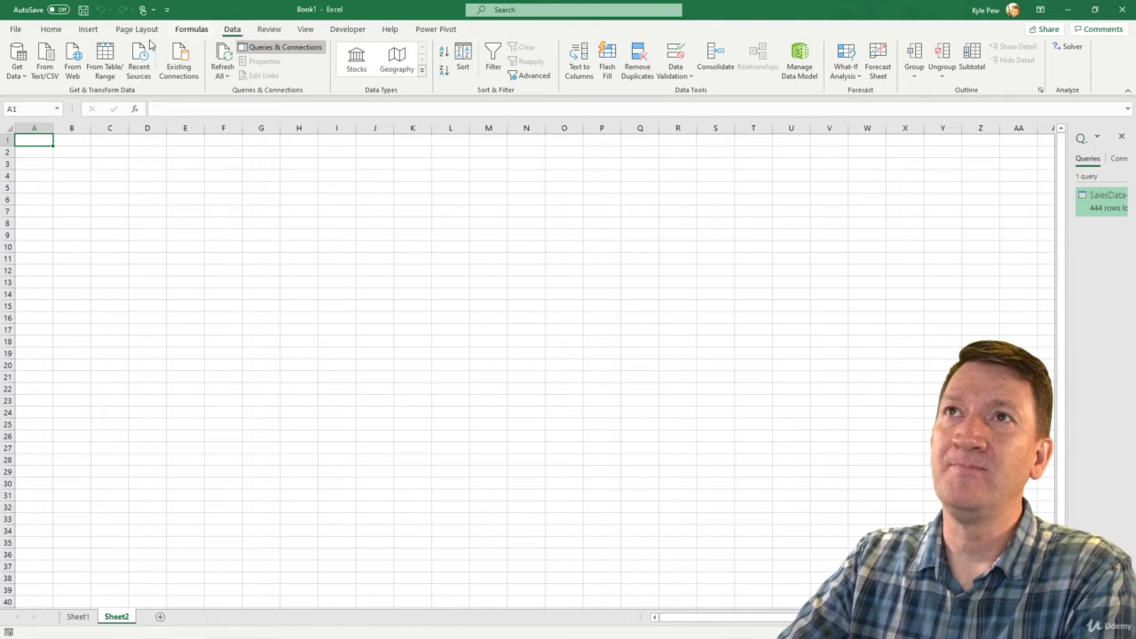
click(20, 71)
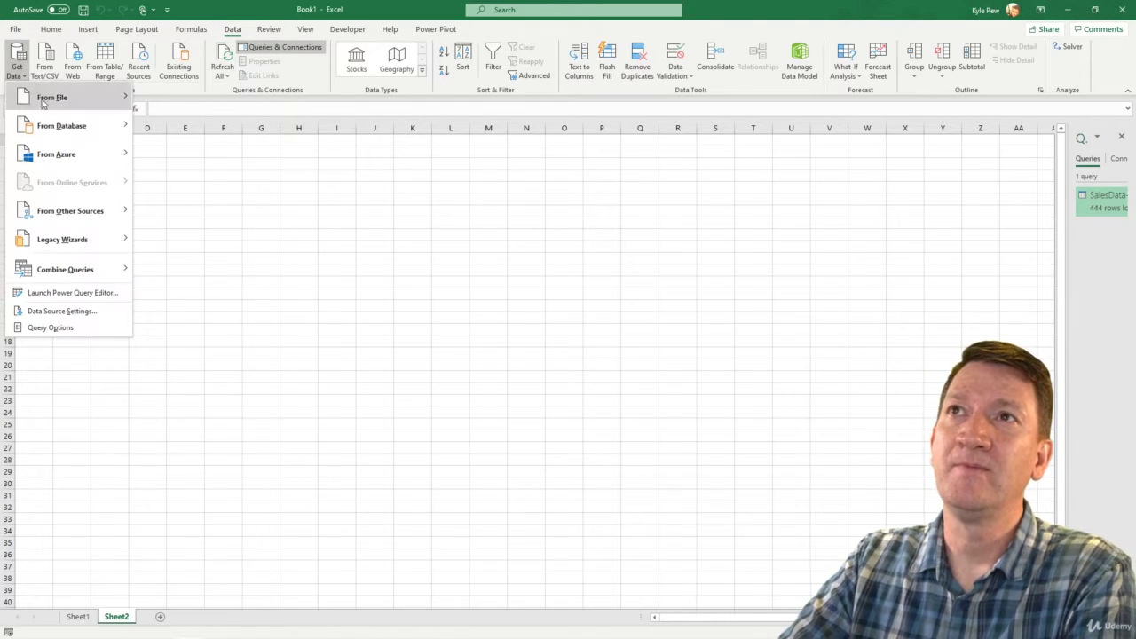
mouse_move(46, 130)
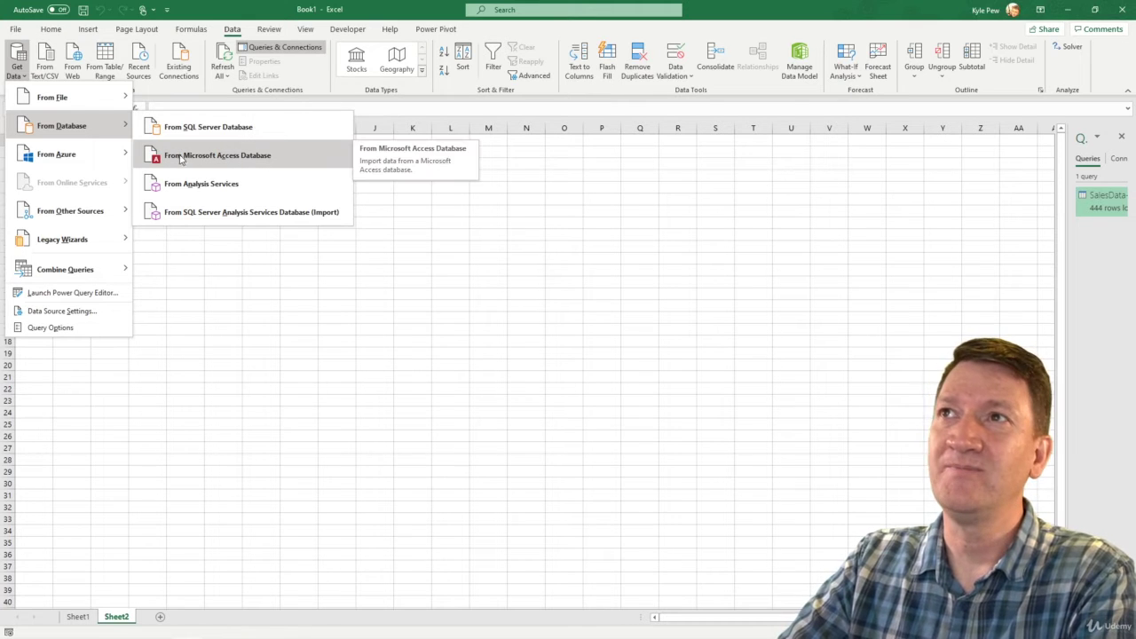
click(240, 159)
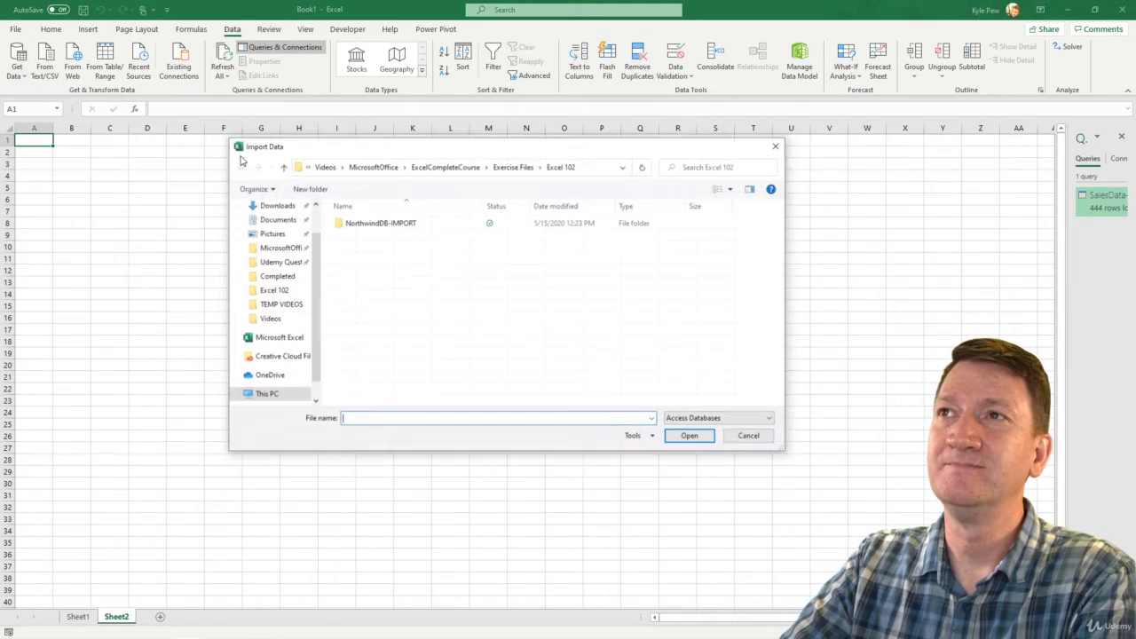
drag(347, 147, 269, 150)
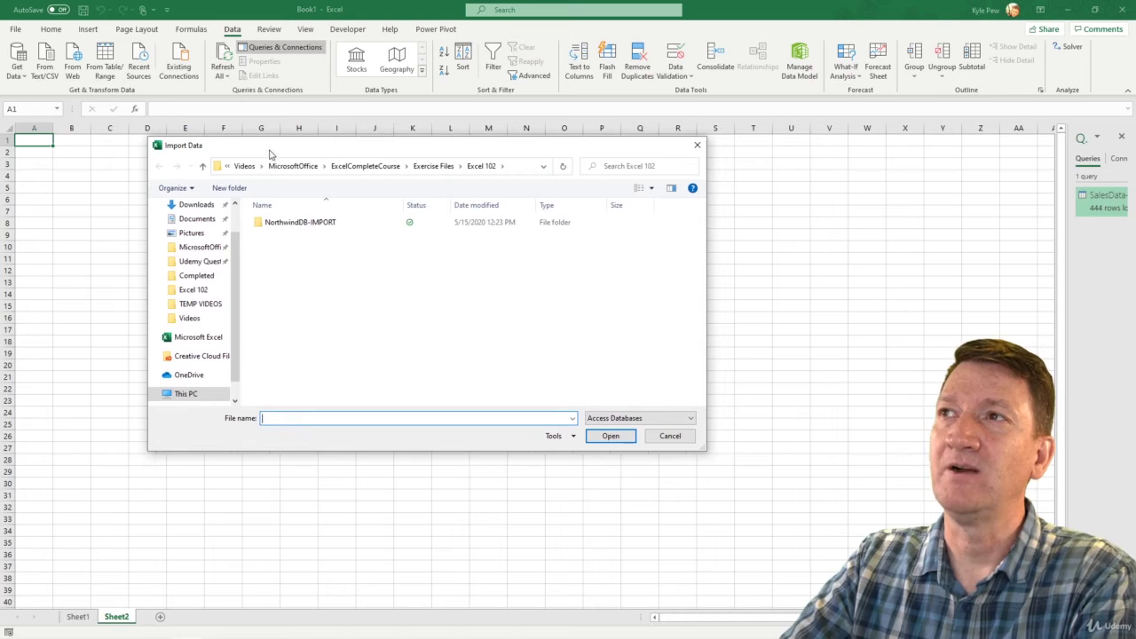
double_click(296, 226)
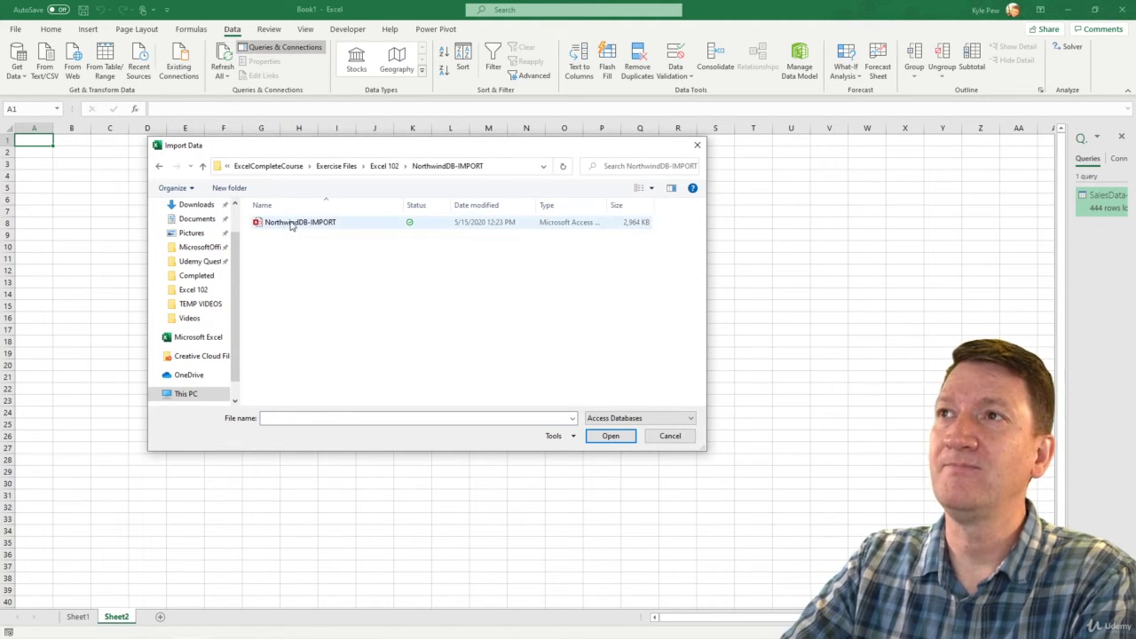
double_click(291, 223)
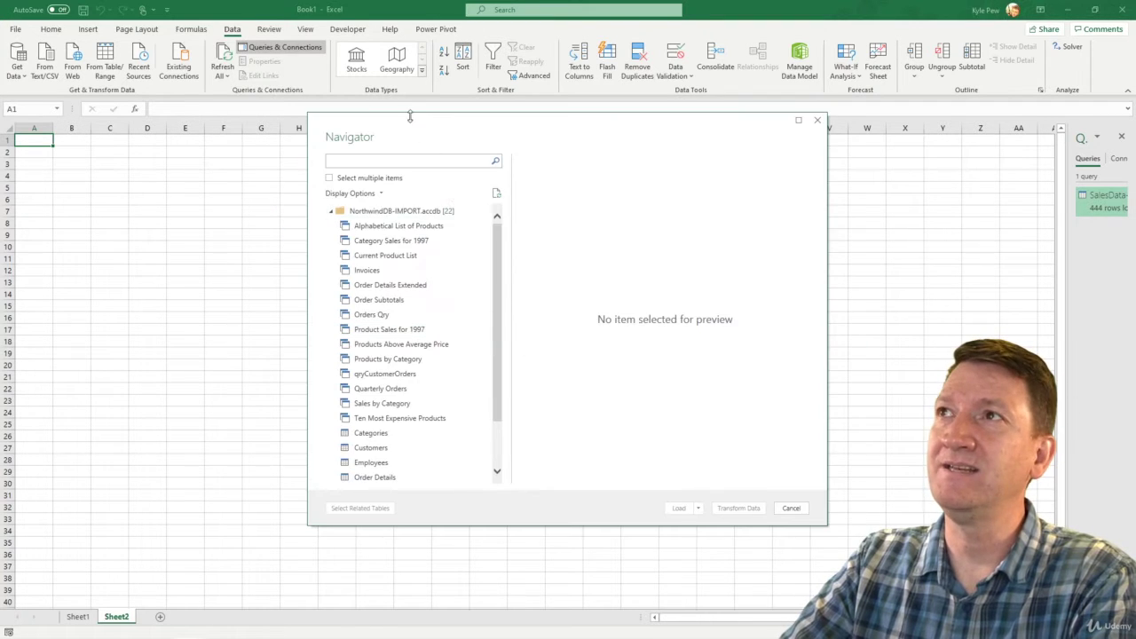
Select the Orders table in the Navigator as the data to import and preview its columns
drag(399, 138, 214, 121)
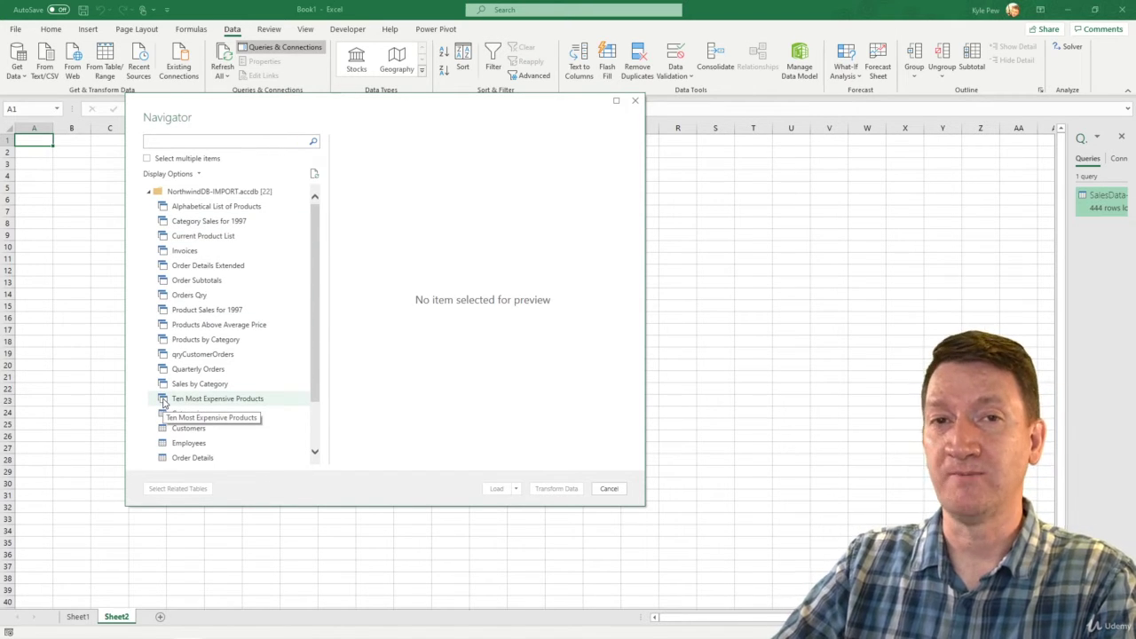
scroll(181, 347, down, 1)
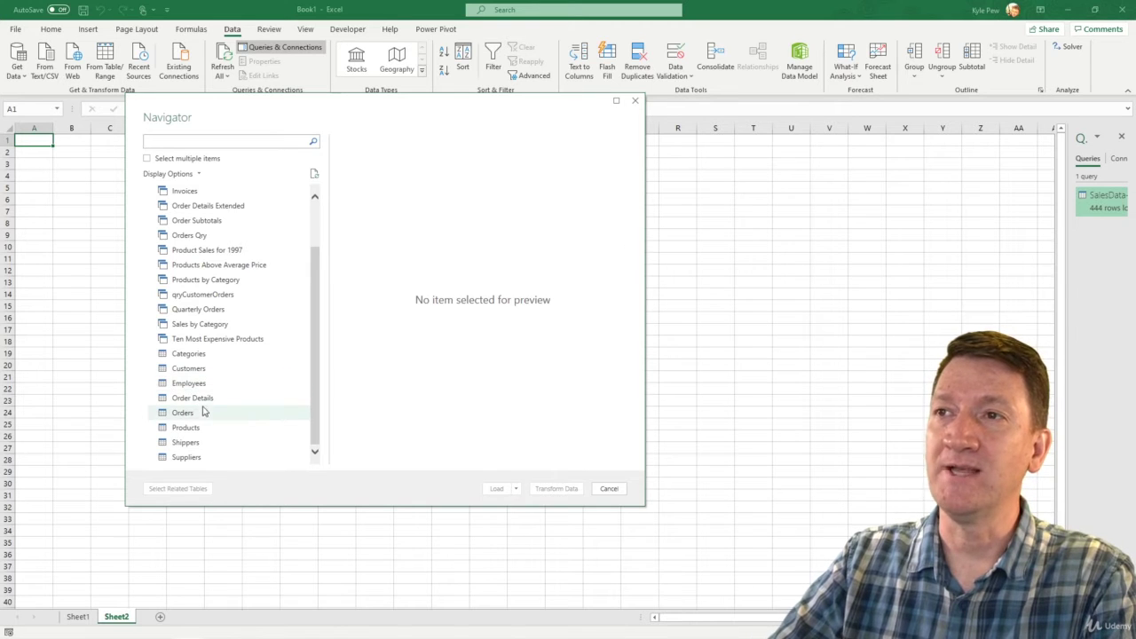
click(186, 413)
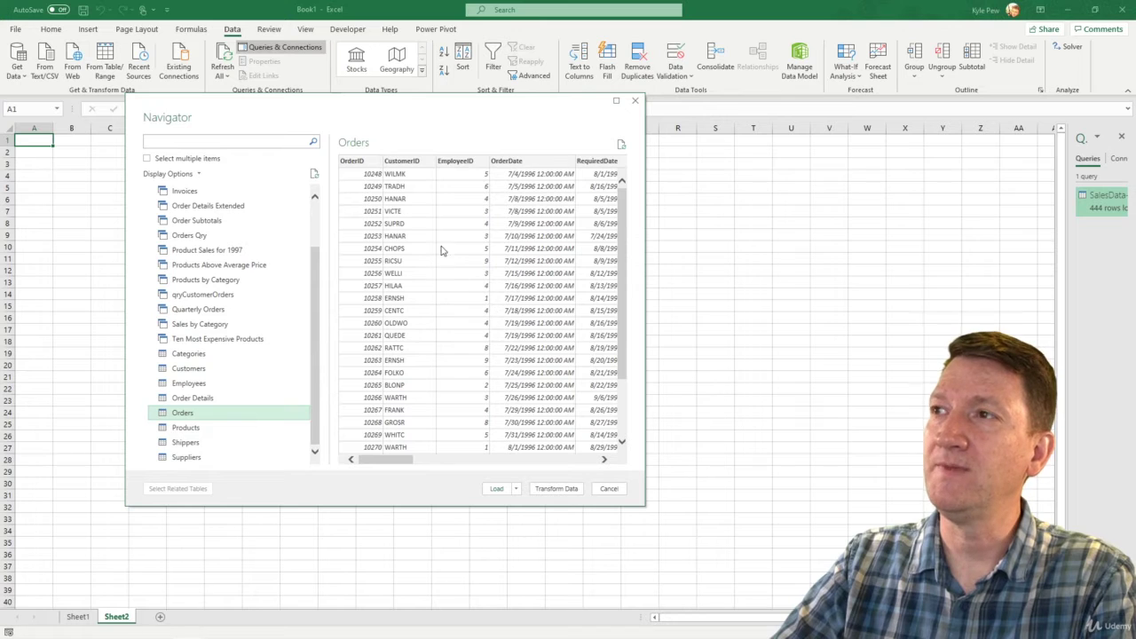
mouse_move(371, 465)
mouse_down()
mouse_move(564, 462)
mouse_move(359, 448)
mouse_up()
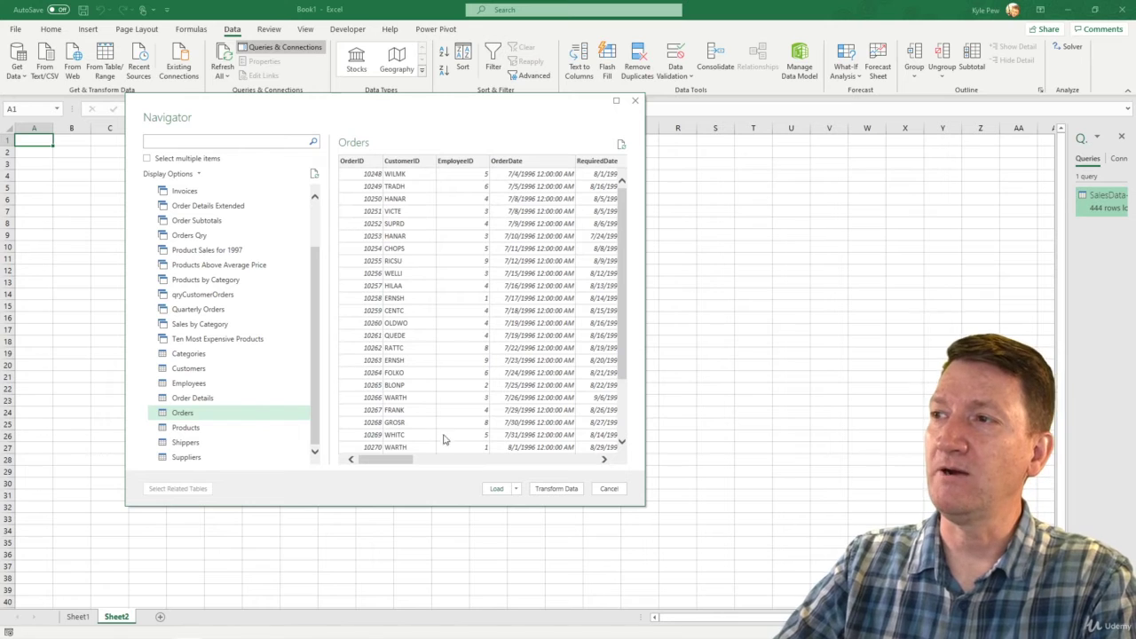
Load the Orders data as a table into the existing worksheet at cell A1
click(515, 489)
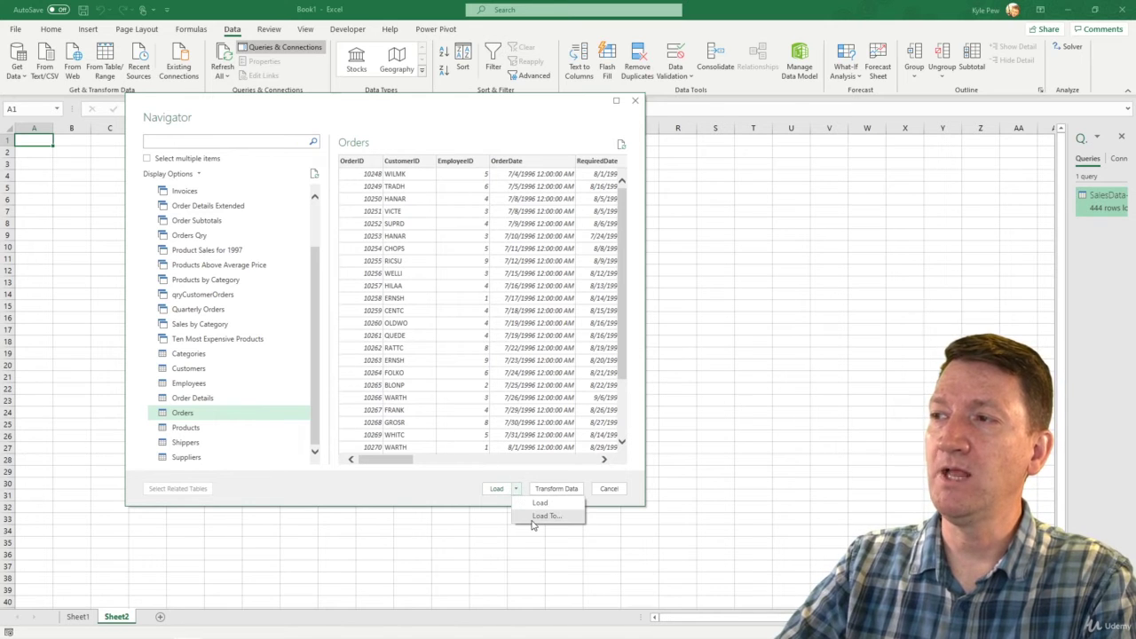
click(543, 516)
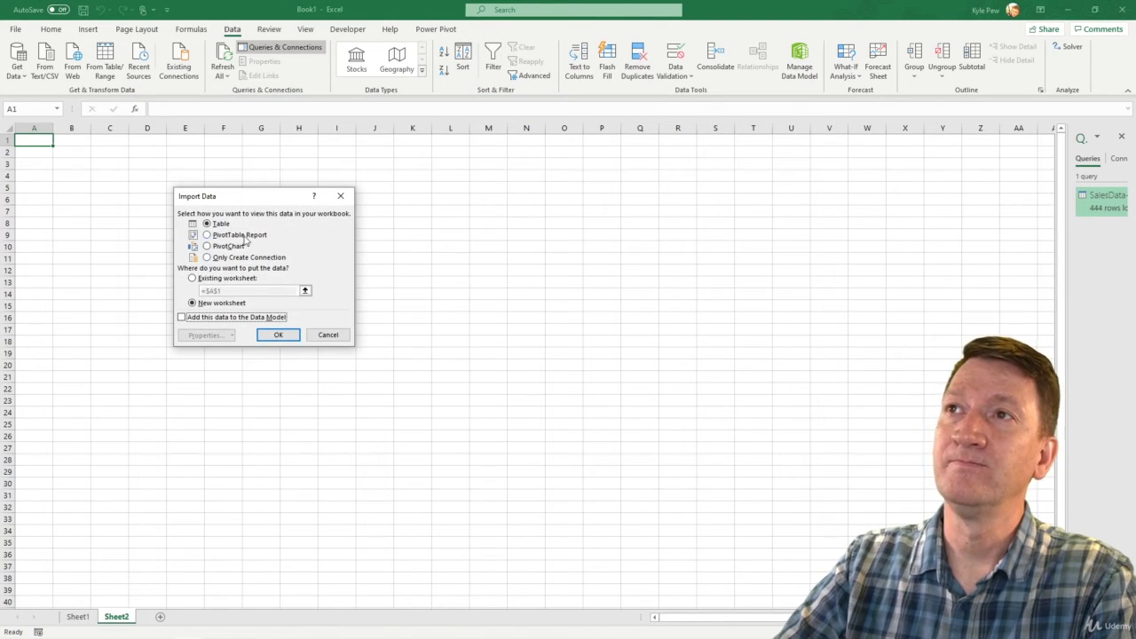
click(199, 279)
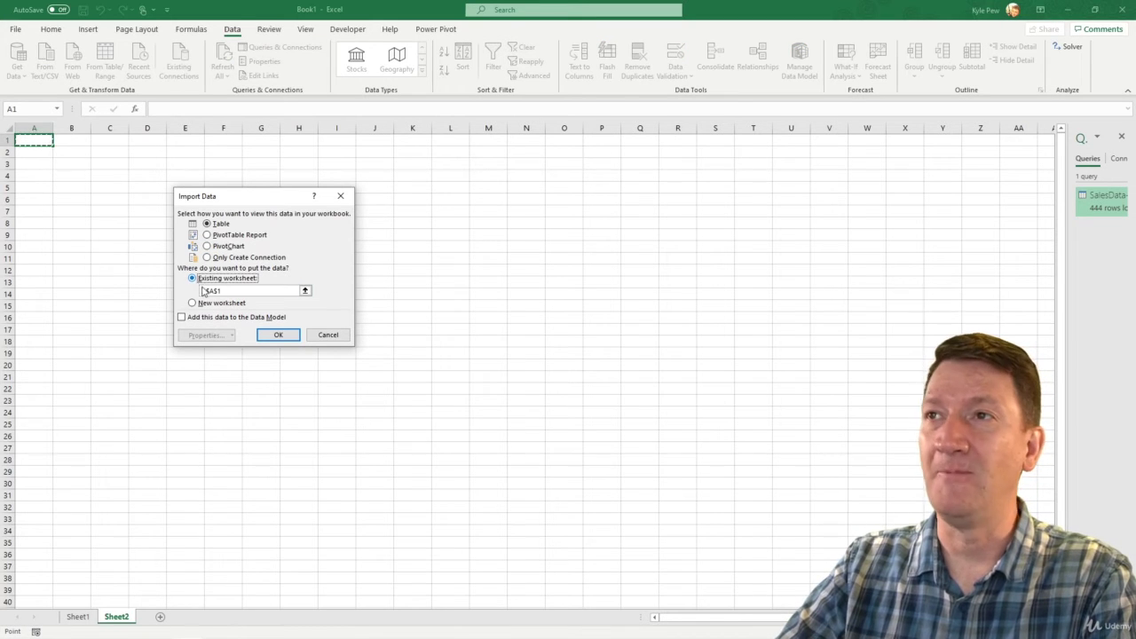
click(278, 335)
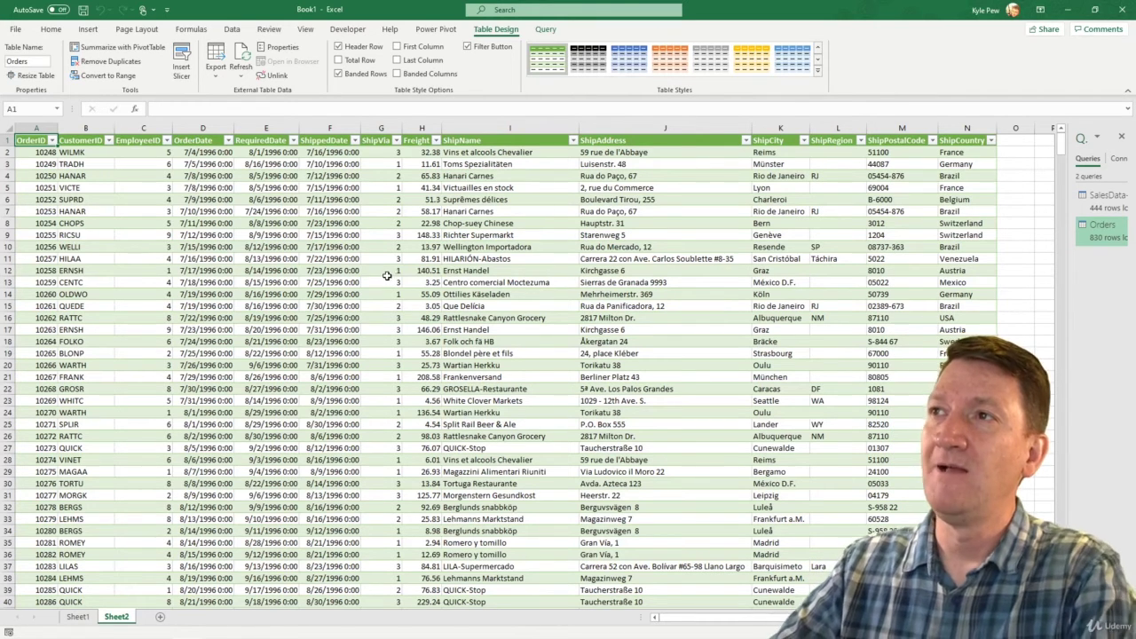
Refresh the imported Orders table from its Access data source
click(326, 283)
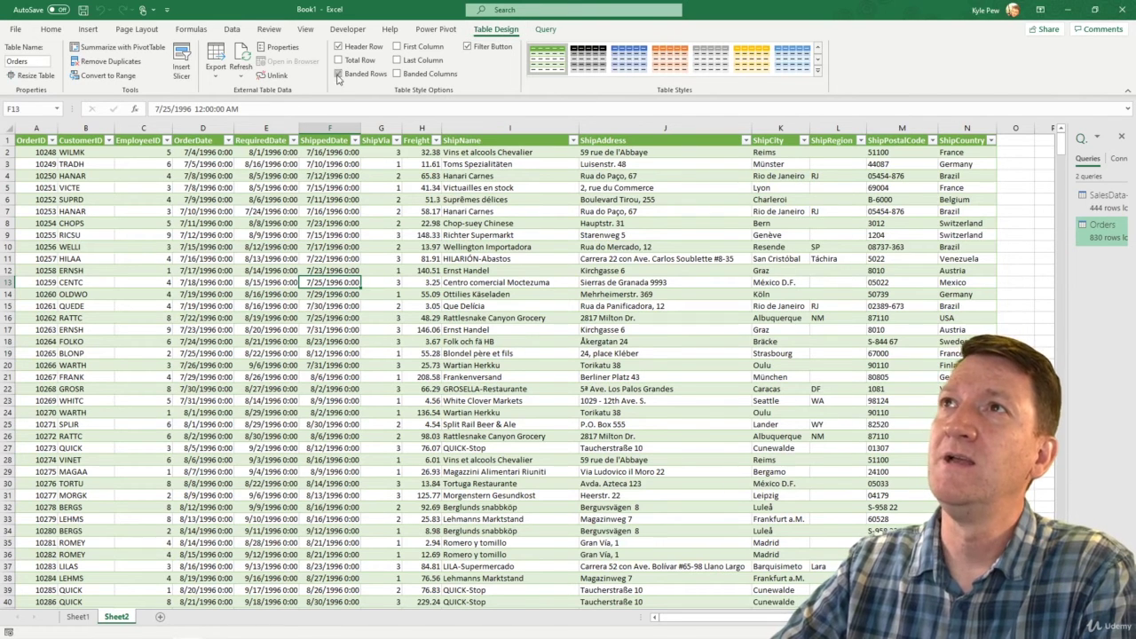
click(241, 54)
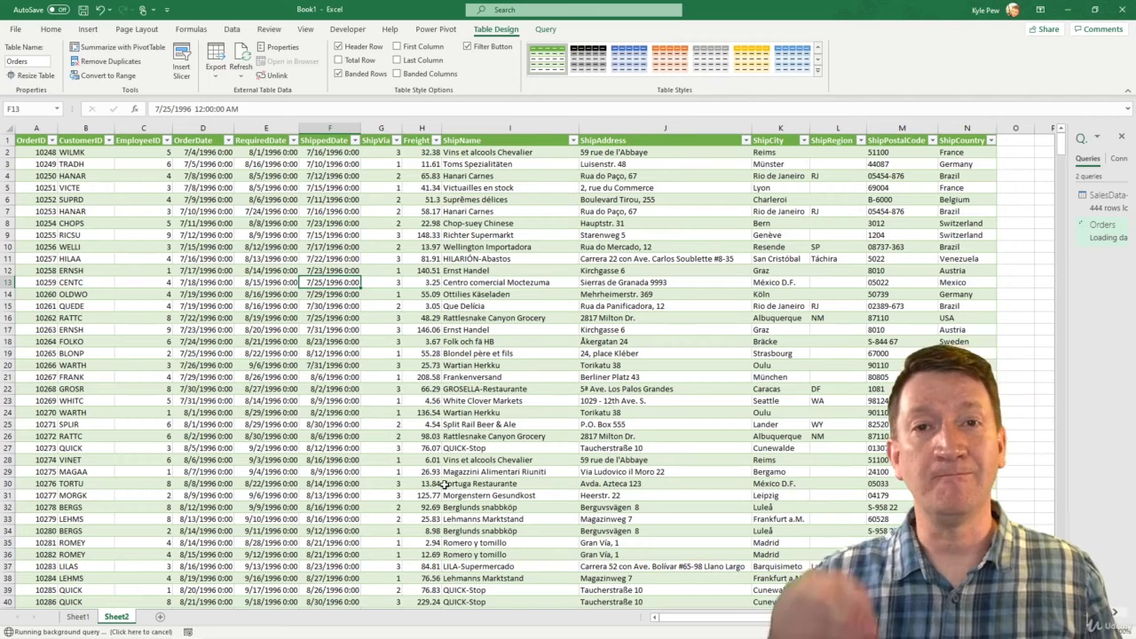